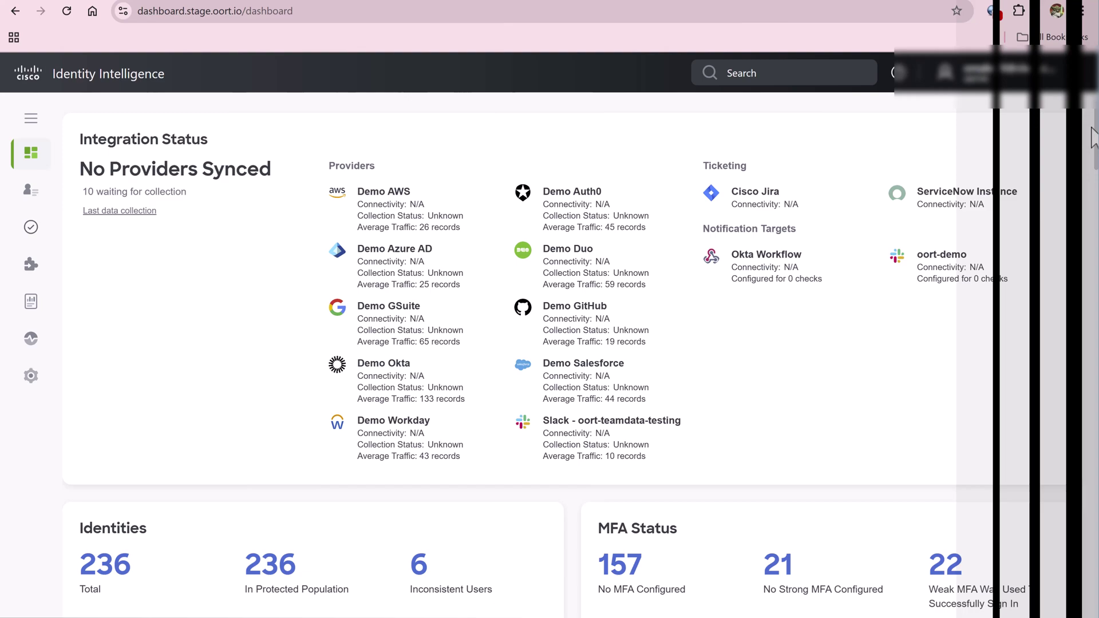
Step: Scroll past the 56 Weak posture score to reach the administrator source and login panels
{"action": "scroll", "coordinate": [549, 343], "scroll_direction": "down", "scroll_amount": 10}
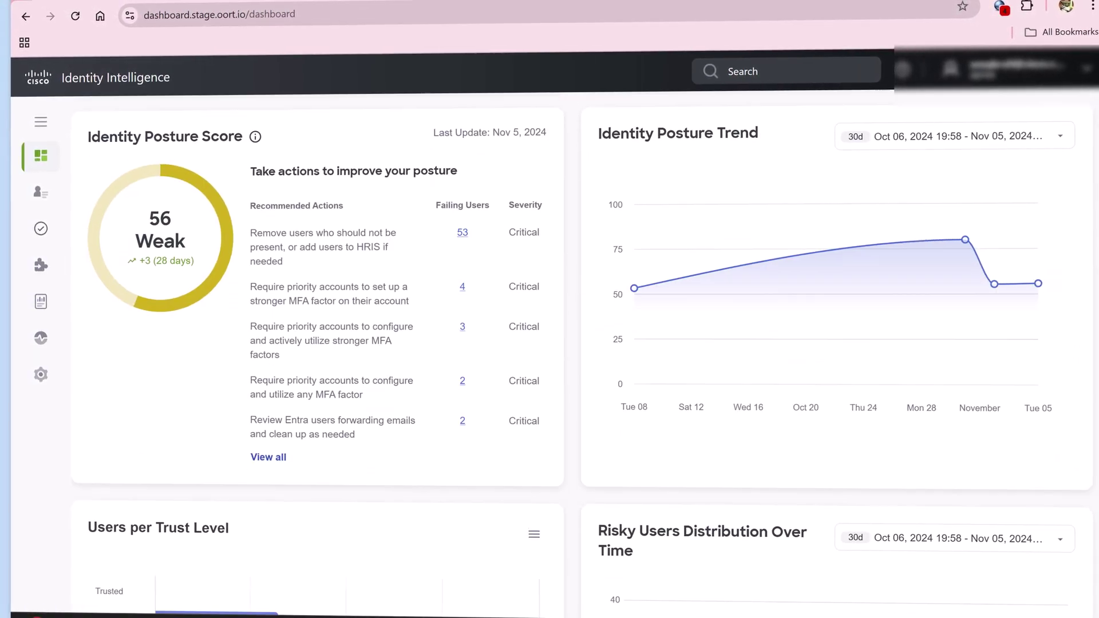
{"action": "scroll", "coordinate": [550, 344], "scroll_direction": "down", "scroll_amount": 8}
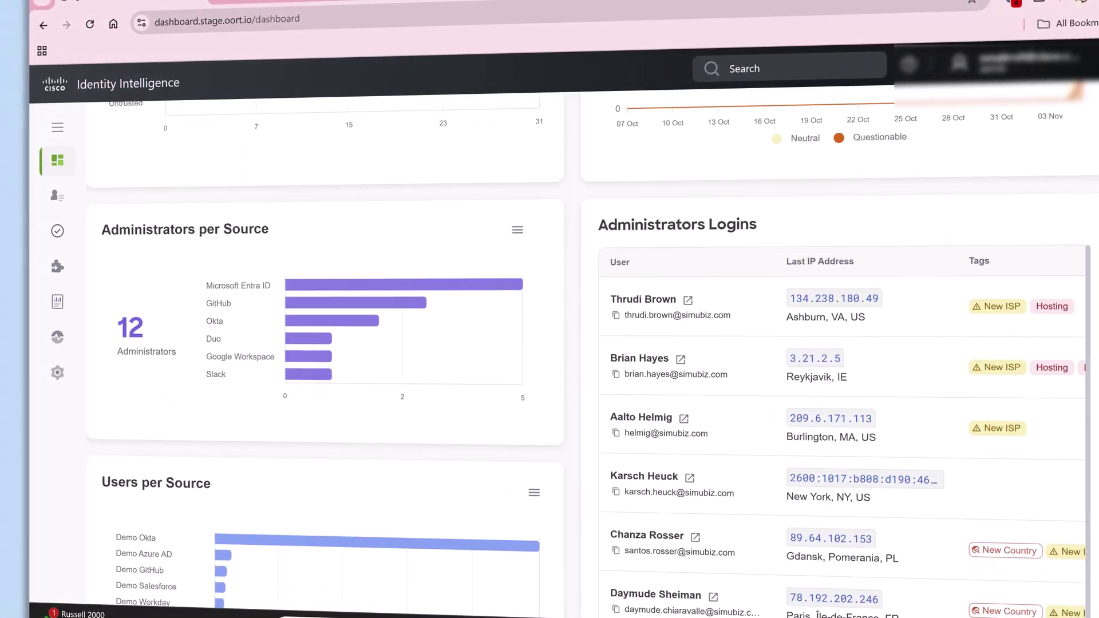
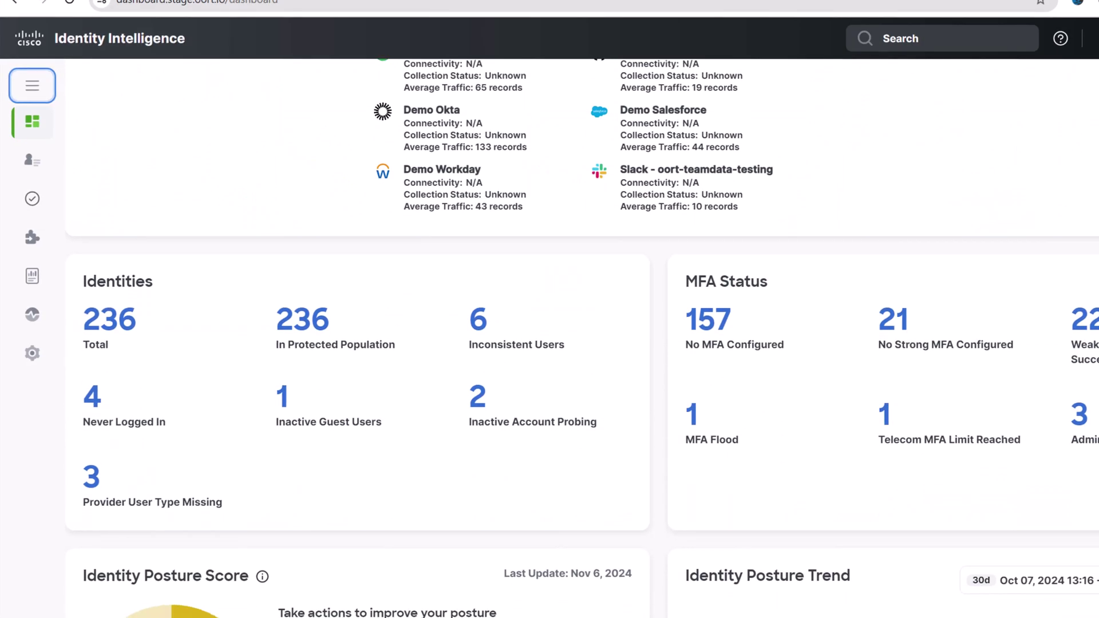
Step: Scroll the dashboard down to the Last Sign In Attempts map and the Login Attempts from New Countries table
{"action": "scroll", "coordinate": [582, 338], "scroll_direction": "down", "scroll_amount": 6}
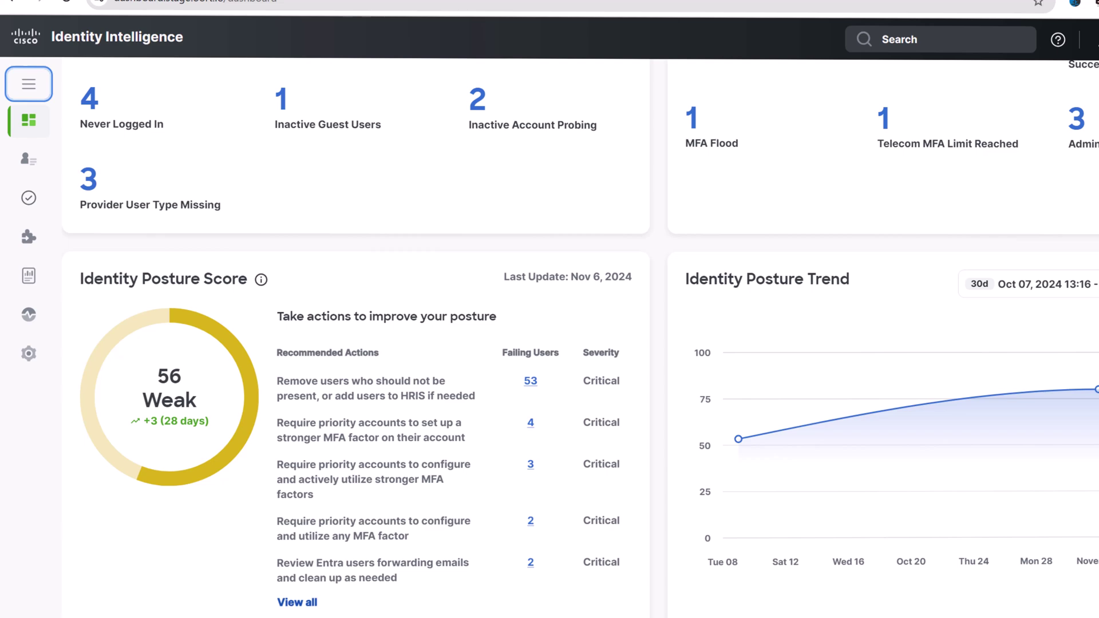
{"action": "scroll", "coordinate": [582, 338], "scroll_direction": "down", "scroll_amount": 9}
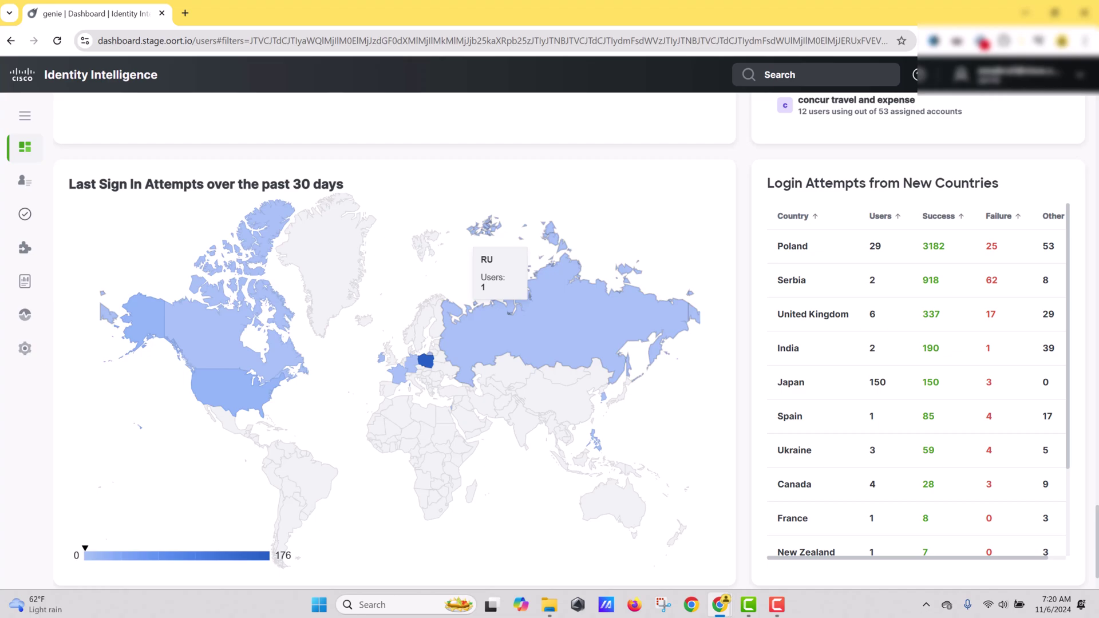
Step: Select Russia on the sign-in map to list the one user whose last sign-in country is RU
{"action": "left_click", "coordinate": [551, 311]}
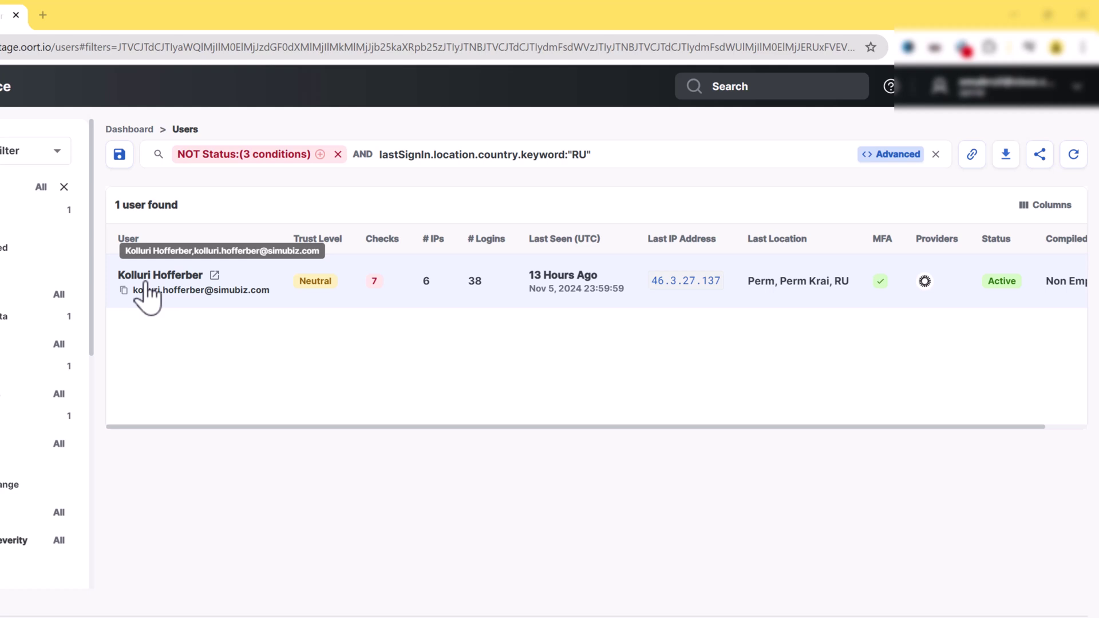
Step: Open the Russian-login user's profile and review its Activity, Networks, Devices, Applications and Groups tabs
{"action": "left_click", "coordinate": [146, 286]}
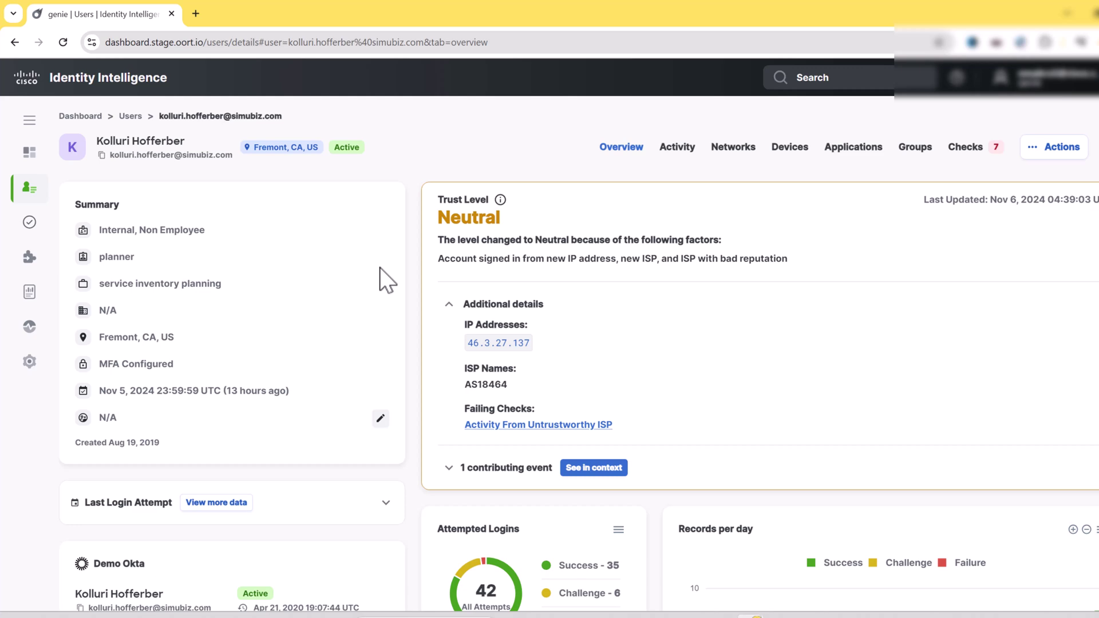
{"action": "left_click", "coordinate": [677, 147]}
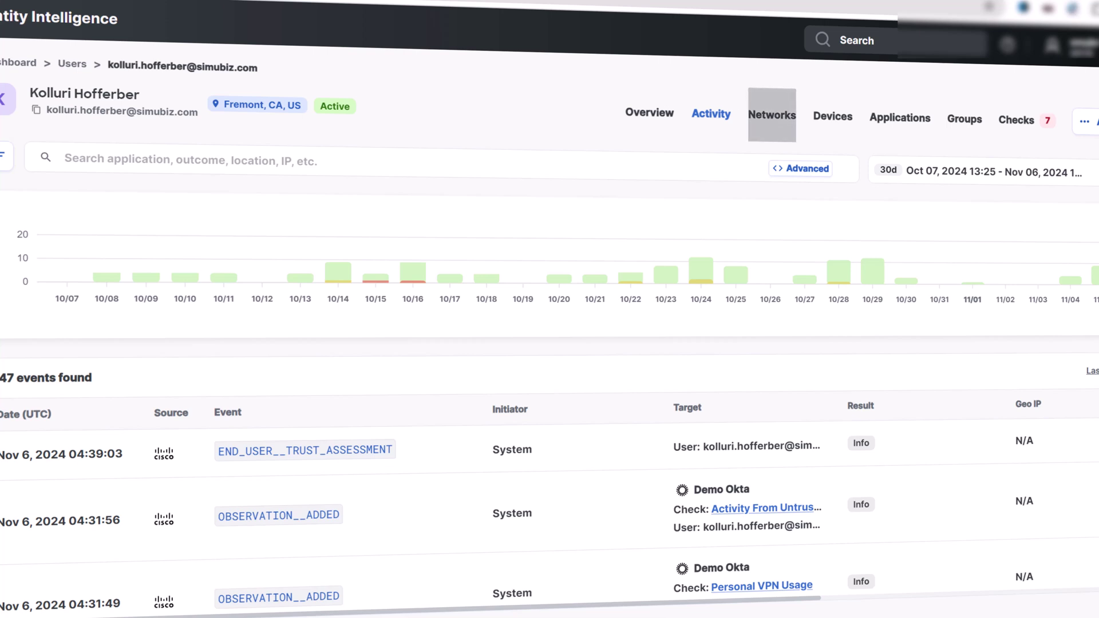
{"action": "left_click", "coordinate": [772, 115]}
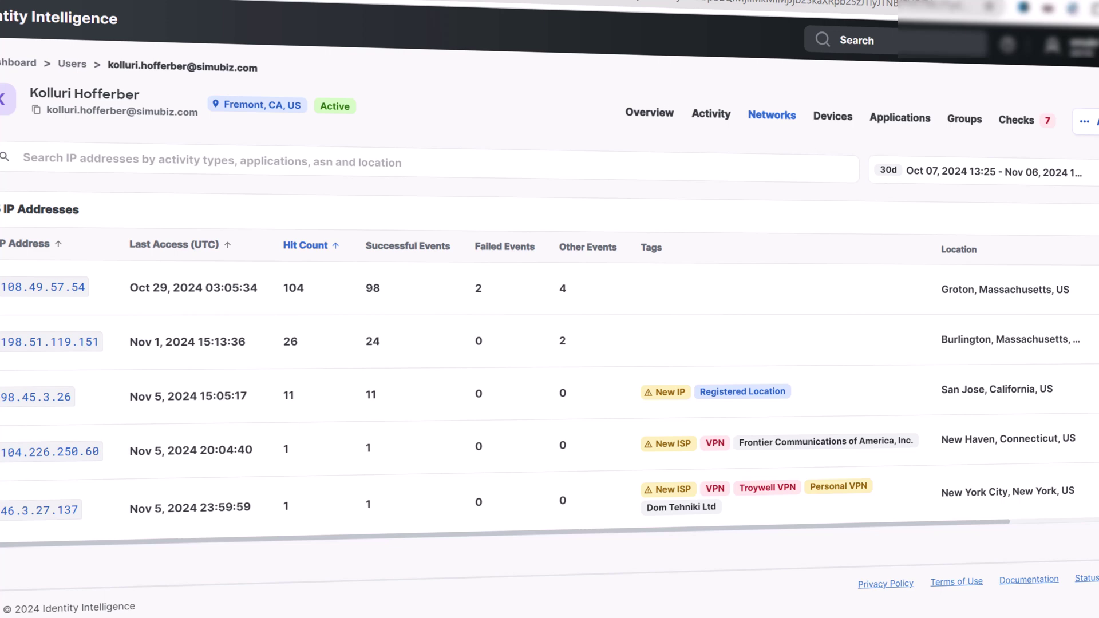
{"action": "left_click", "coordinate": [833, 116]}
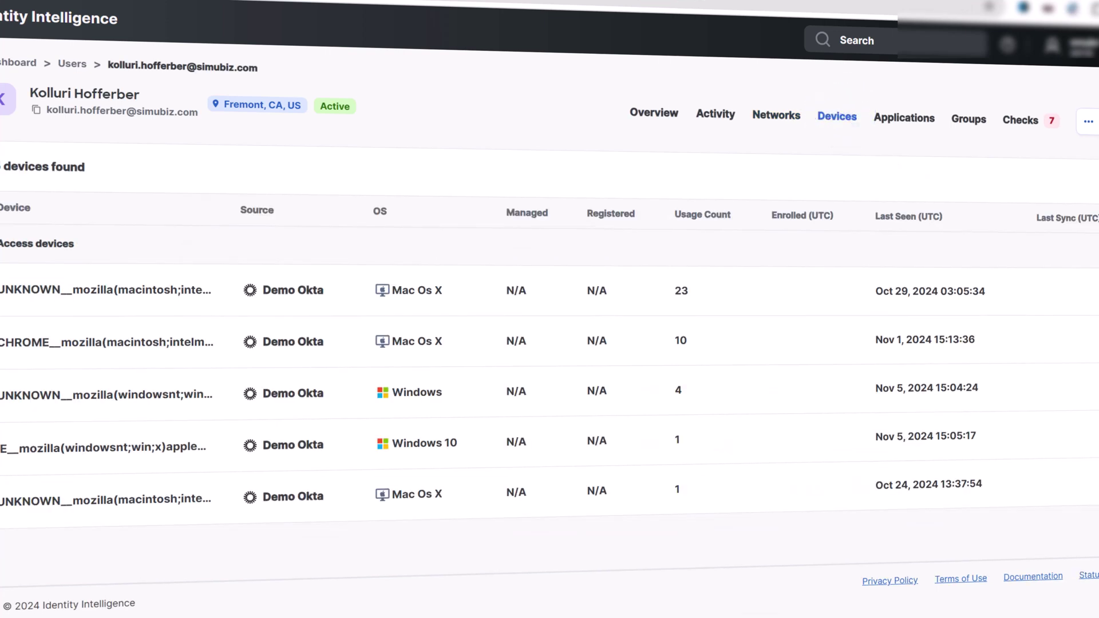
{"action": "left_click", "coordinate": [904, 118]}
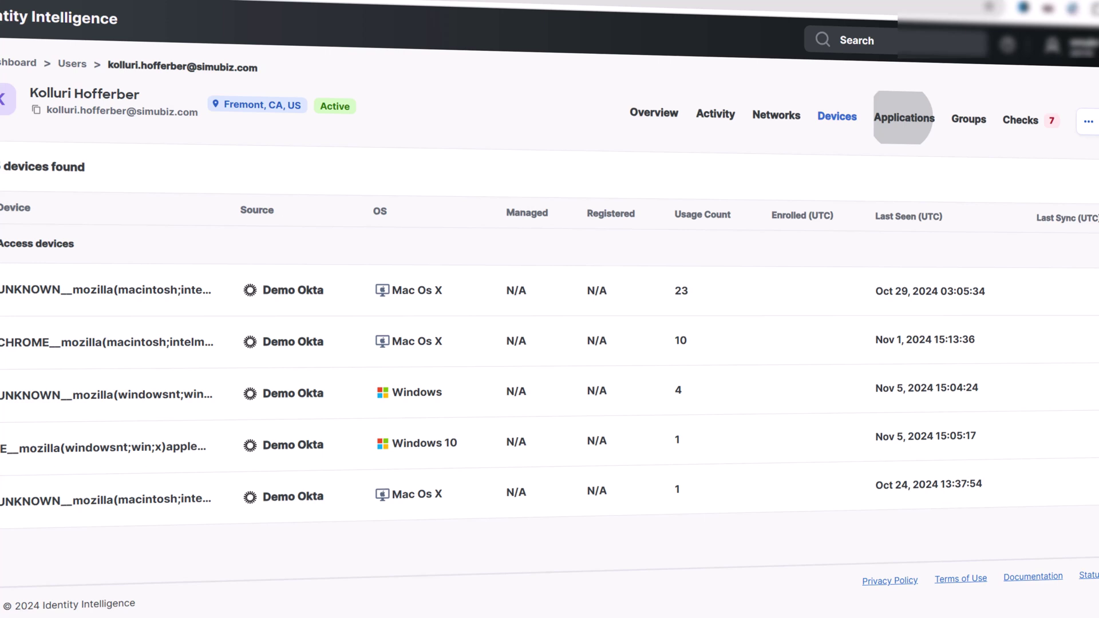
{"action": "left_click", "coordinate": [968, 118]}
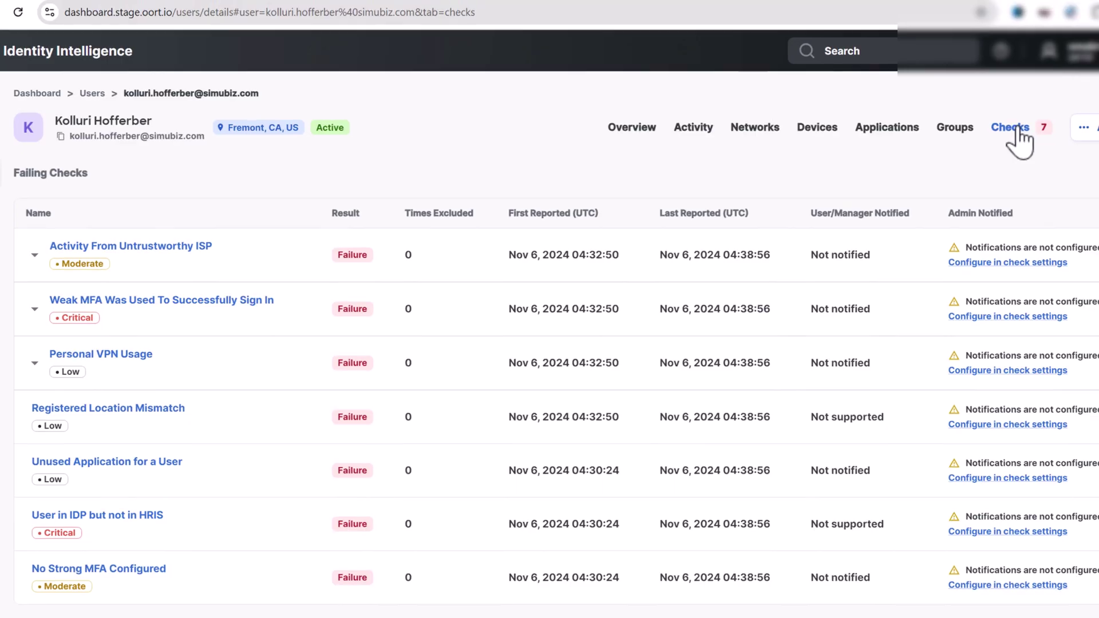
Step: Show the user's failing checks and the response actions: Open ticket, Reset MFA and Log out user
{"action": "left_click", "coordinate": [1015, 127]}
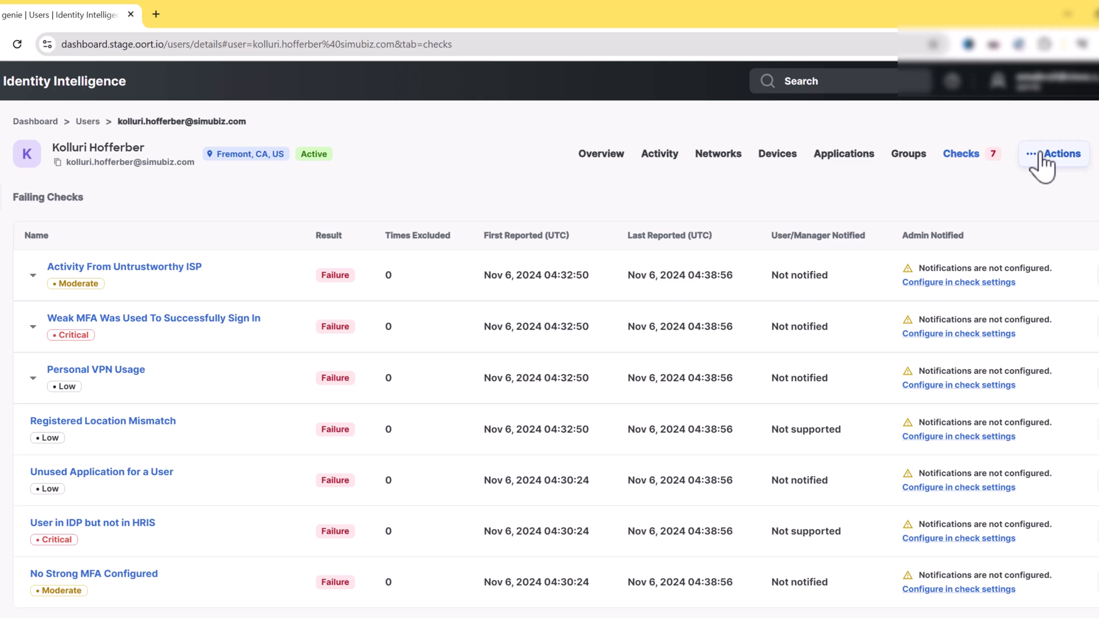
{"action": "left_click", "coordinate": [1040, 155]}
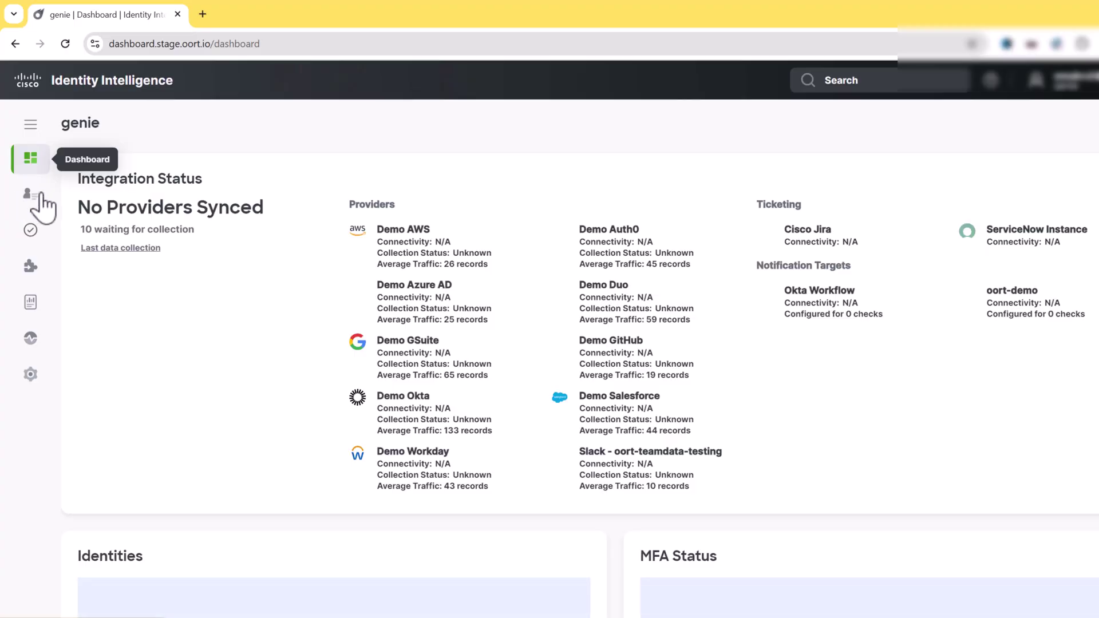
Step: Filter the Users list to MFA Configured: No and scroll through the 170 matching users
{"action": "left_click", "coordinate": [36, 196]}
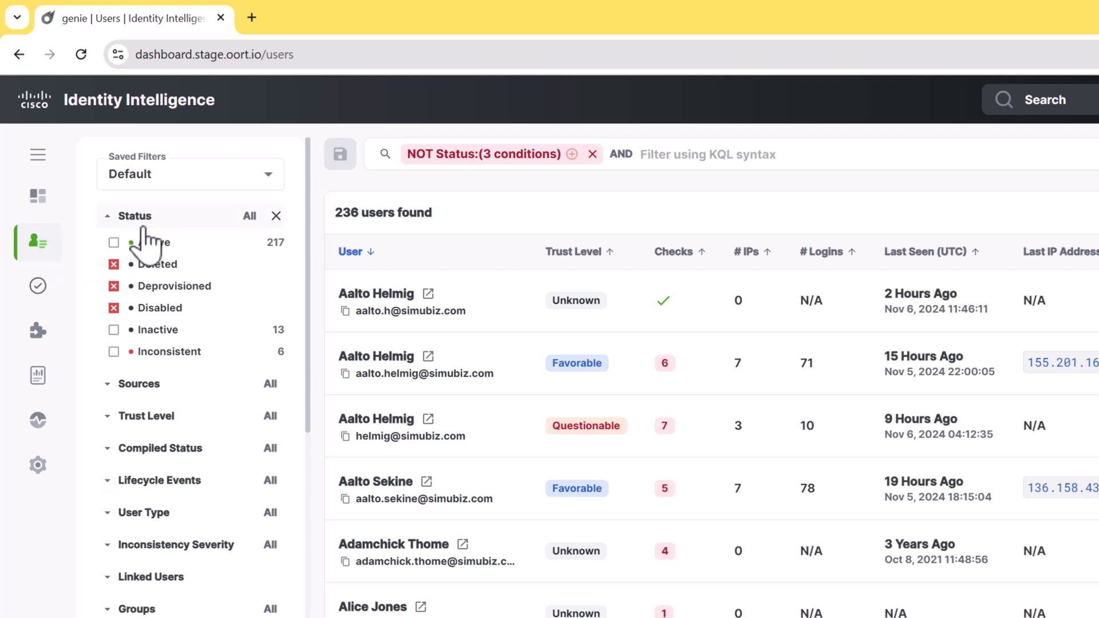
{"action": "left_click", "coordinate": [110, 215]}
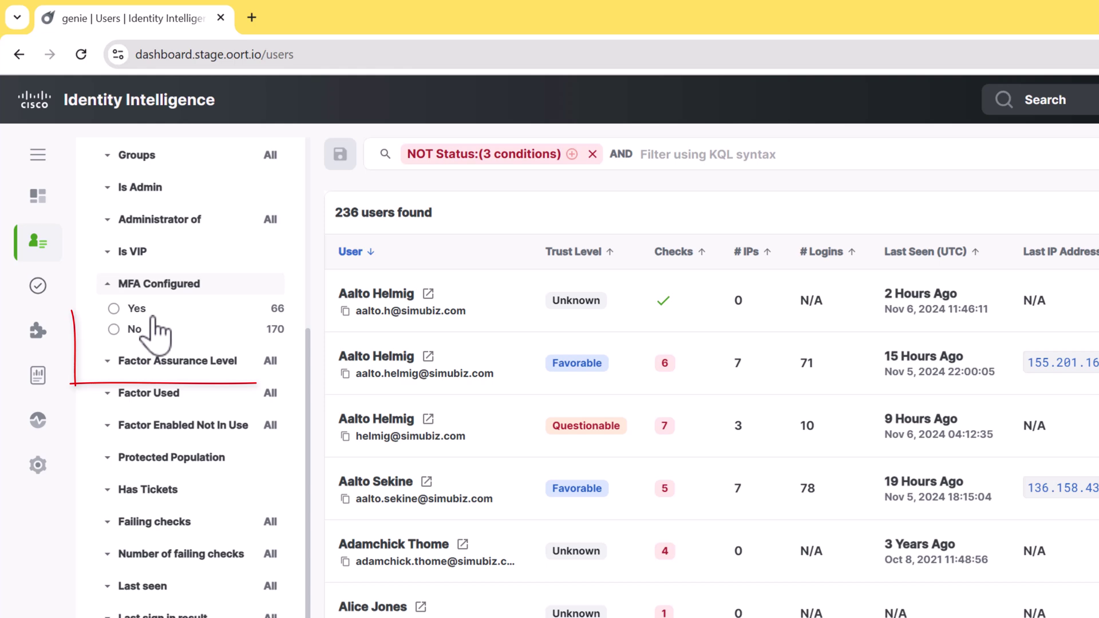
{"action": "left_click", "coordinate": [139, 332]}
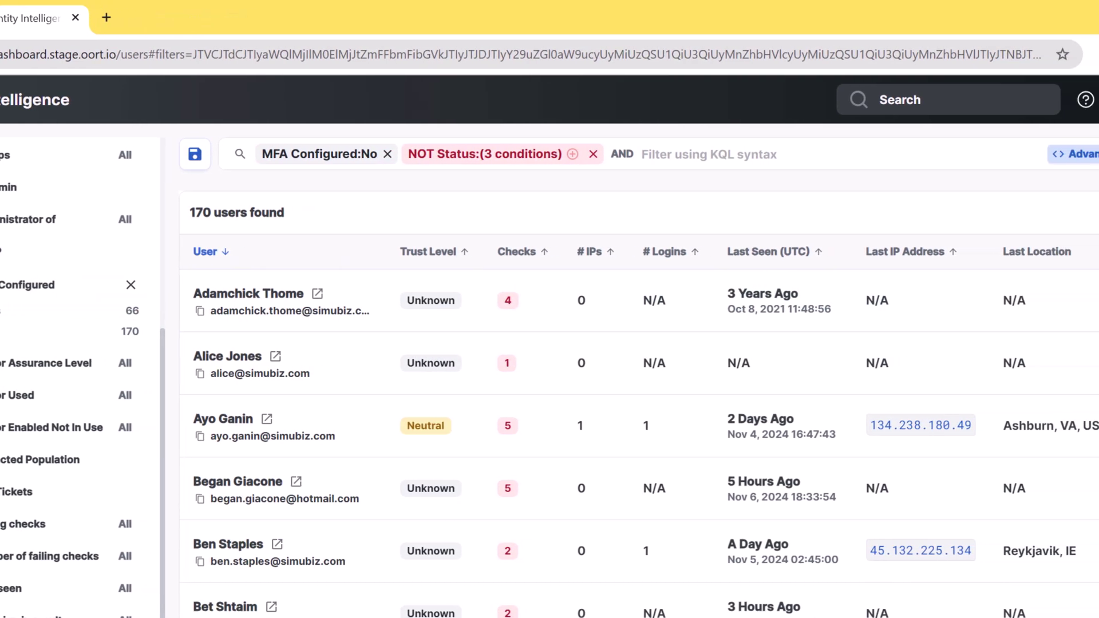
{"action": "scroll", "coordinate": [629, 435], "scroll_direction": "down", "scroll_amount": 5}
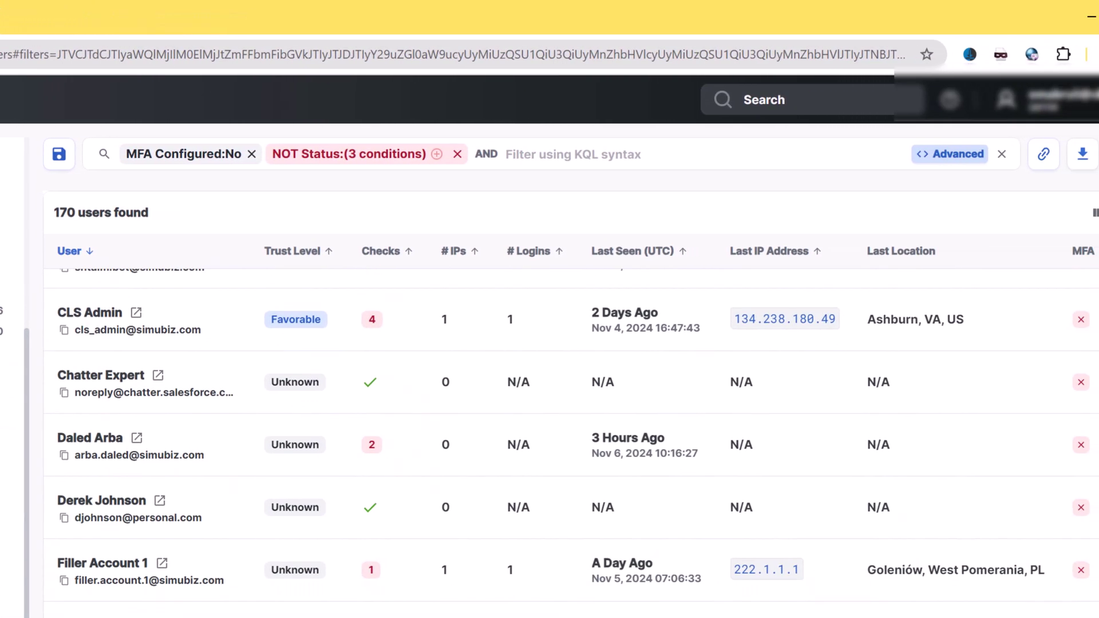
{"action": "scroll", "coordinate": [561, 439], "scroll_direction": "down", "scroll_amount": 3}
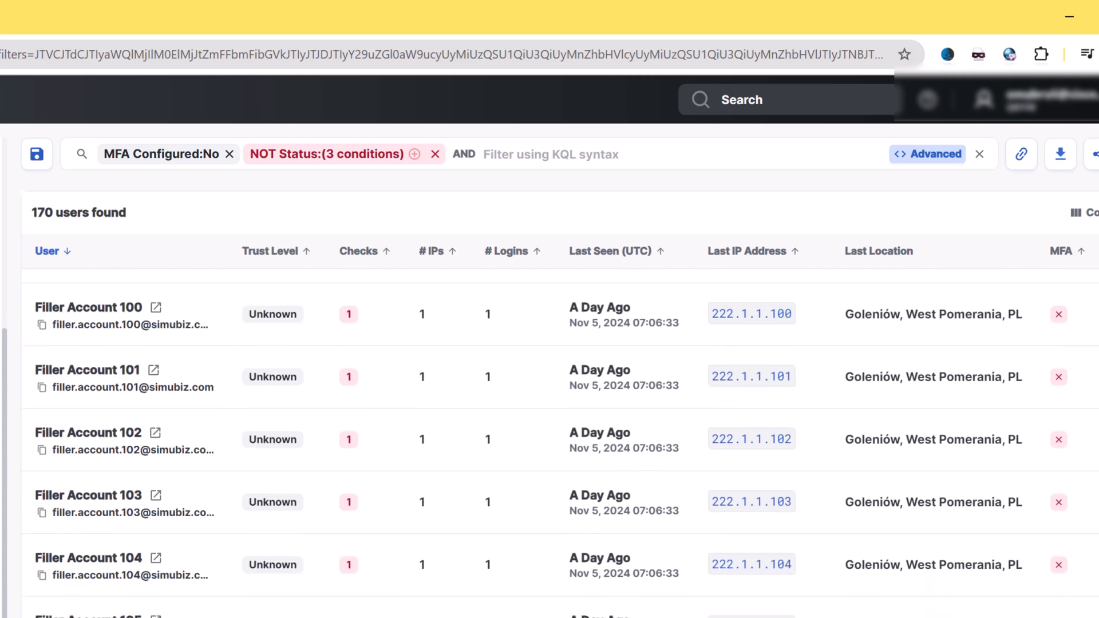
{"action": "scroll", "coordinate": [748, 523], "scroll_direction": "down", "scroll_amount": 20}
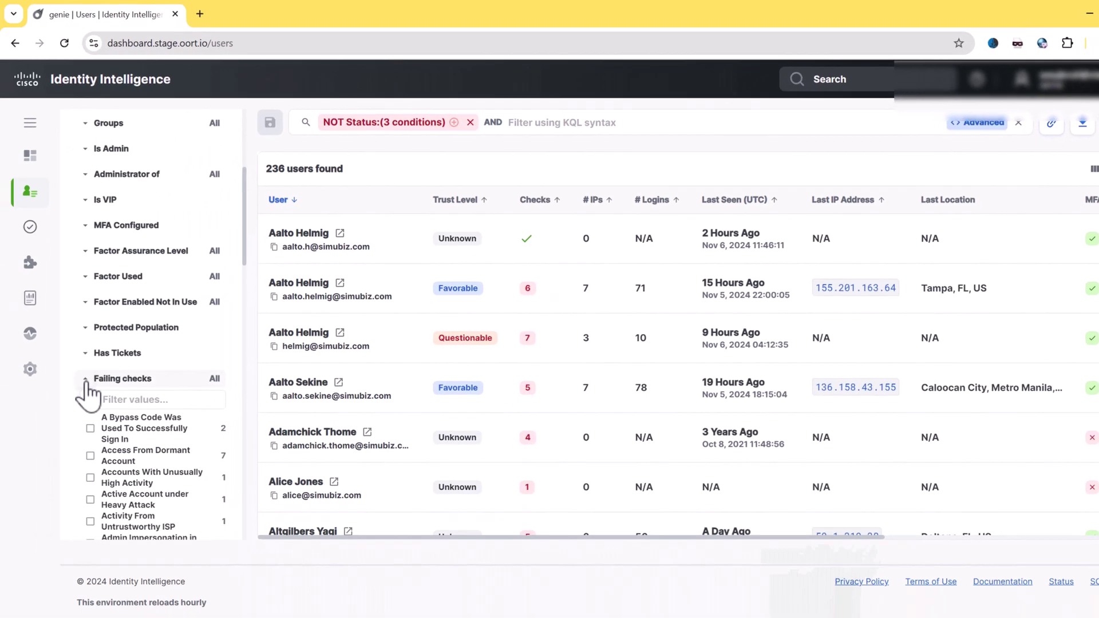
Step: Filter users by the Compromised Session failing check and open the single matching user
{"action": "left_click", "coordinate": [131, 401]}
{"action": "type", "text": "session"}
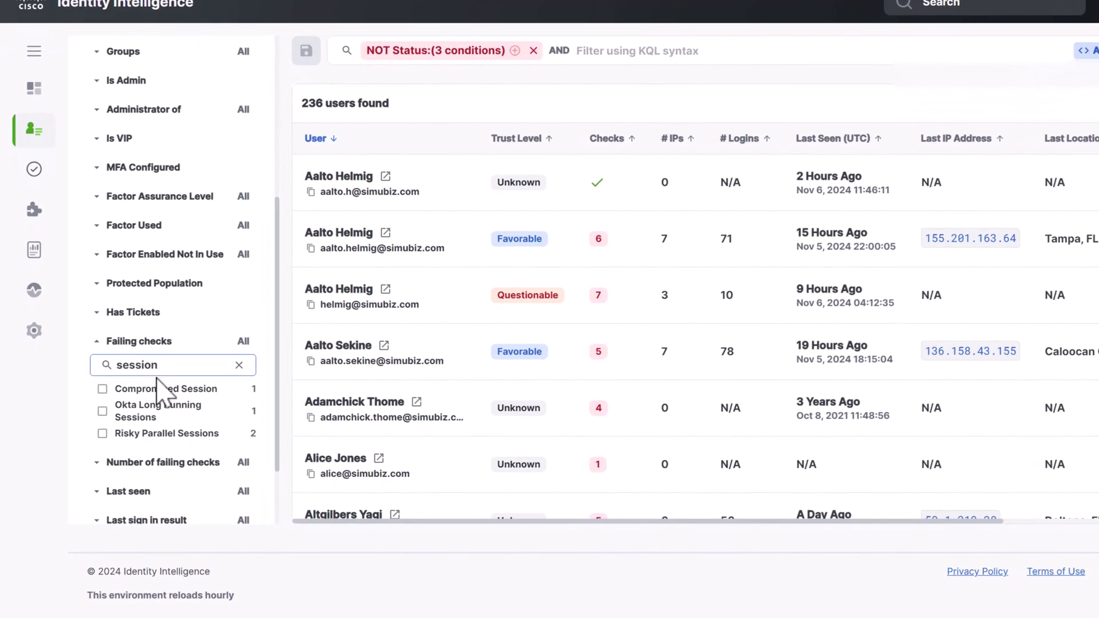
{"action": "left_click", "coordinate": [172, 389]}
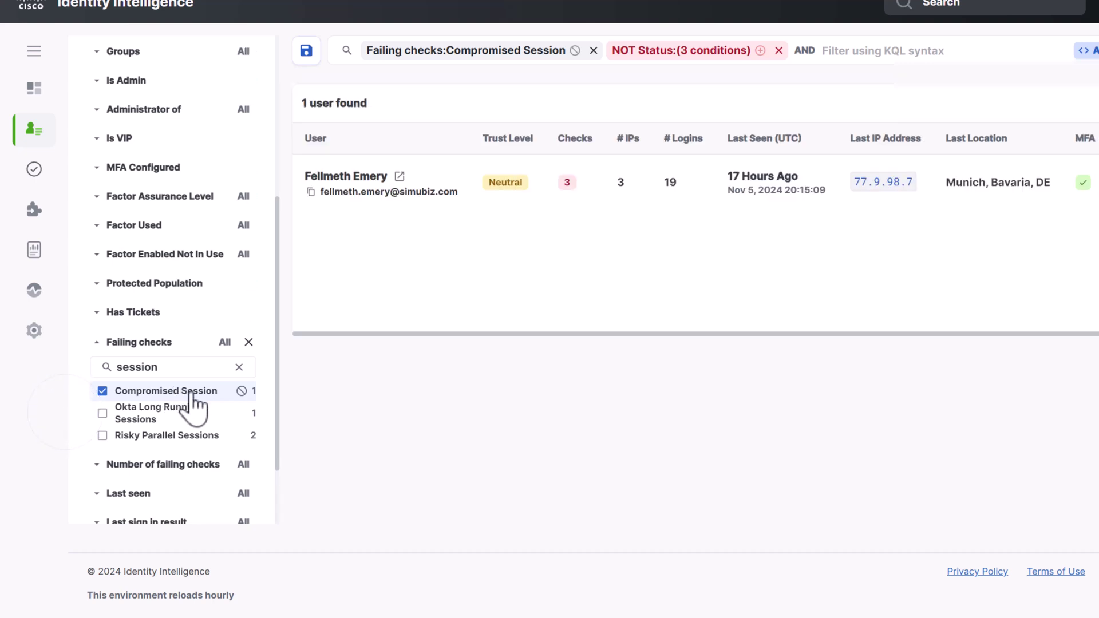
{"action": "left_click", "coordinate": [375, 205]}
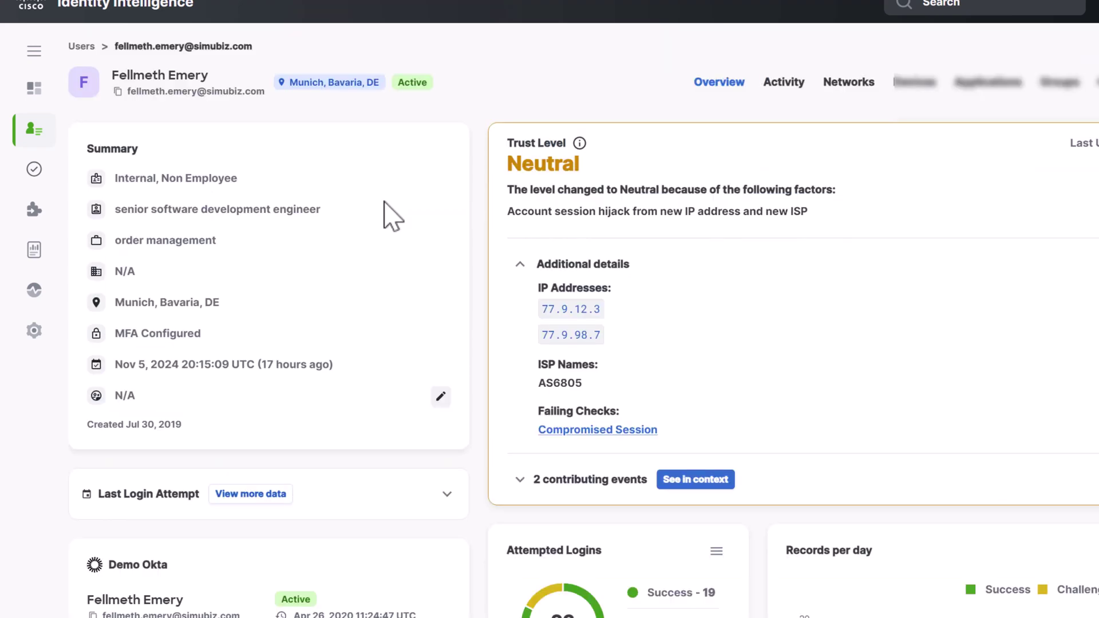
Step: Review the user's Compromised Session check details and expand the session to list its devices
{"action": "scroll", "coordinate": [342, 563], "scroll_direction": "down", "scroll_amount": 1}
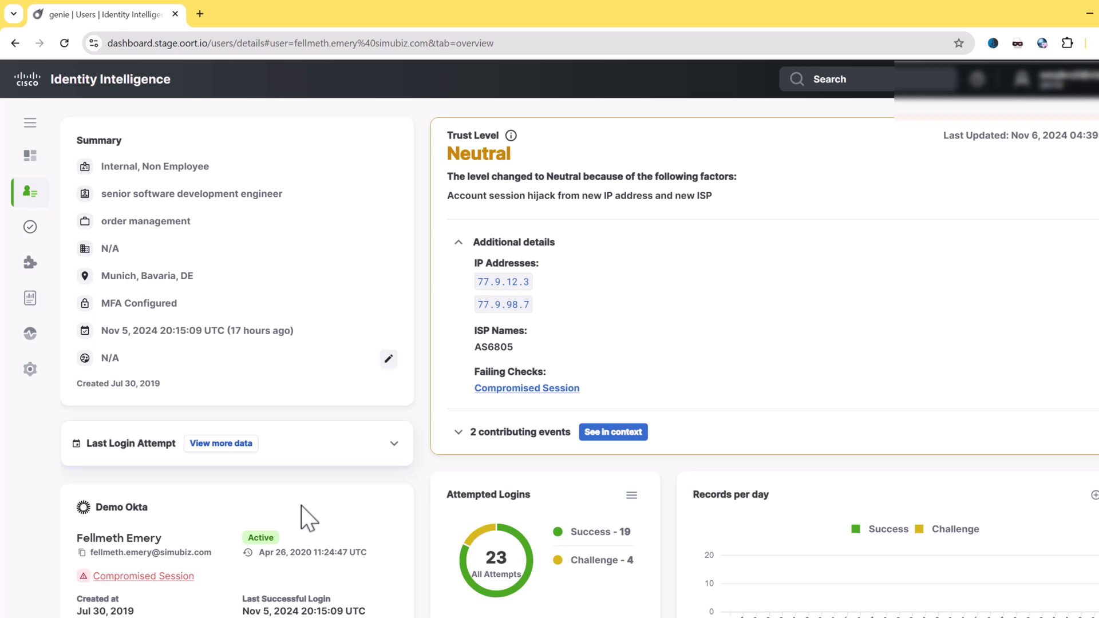
{"action": "scroll", "coordinate": [301, 506], "scroll_direction": "down", "scroll_amount": 3}
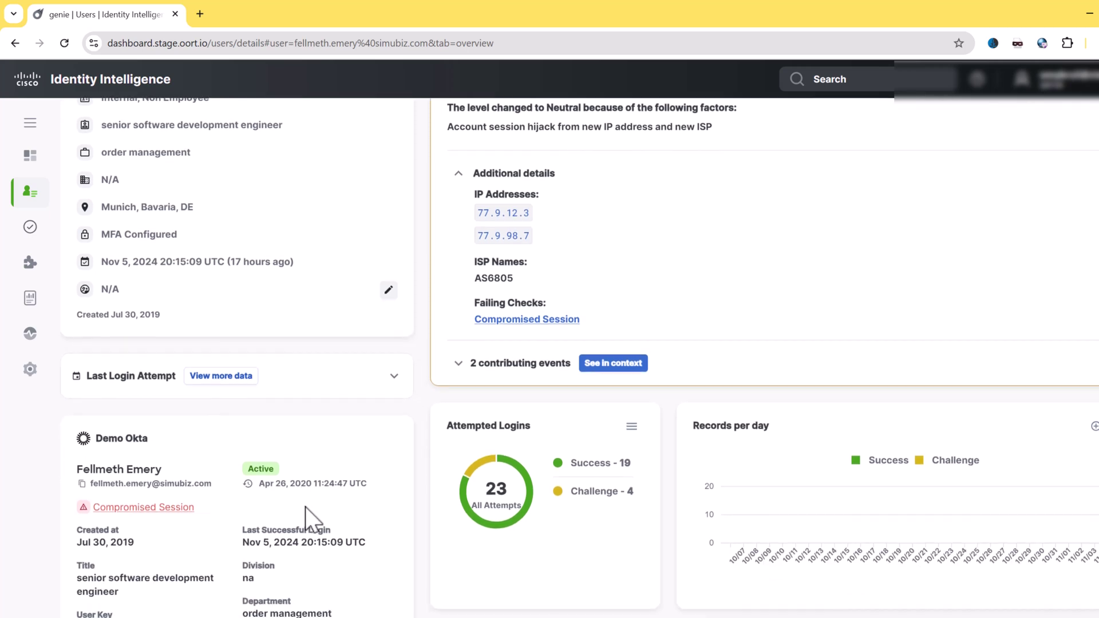
{"action": "scroll", "coordinate": [308, 506], "scroll_direction": "down", "scroll_amount": 2}
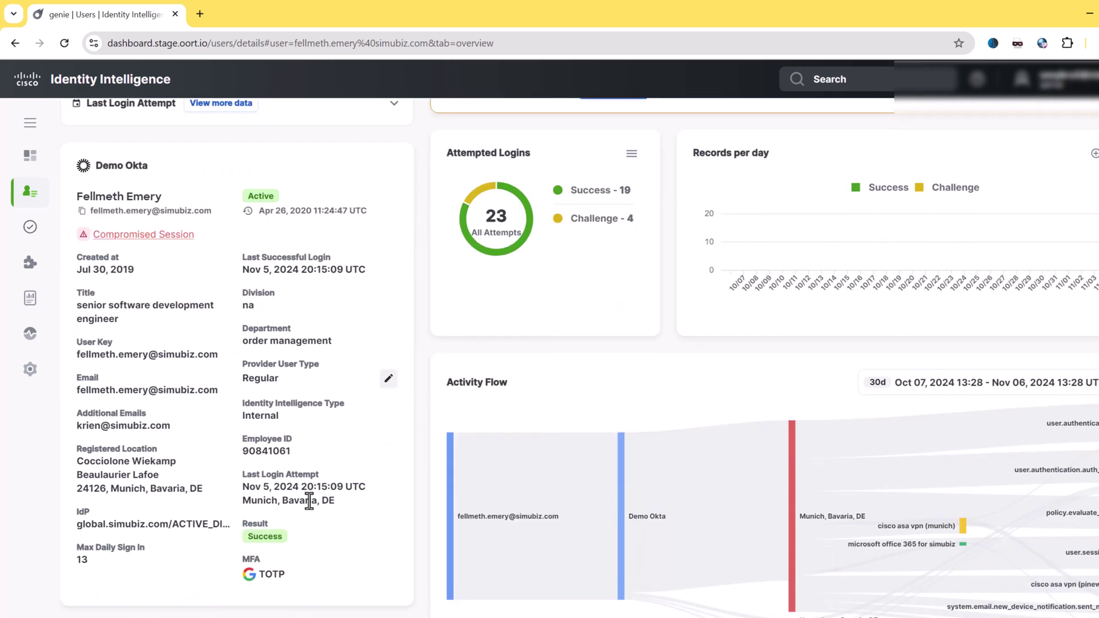
{"action": "scroll", "coordinate": [309, 500], "scroll_direction": "down", "scroll_amount": 1}
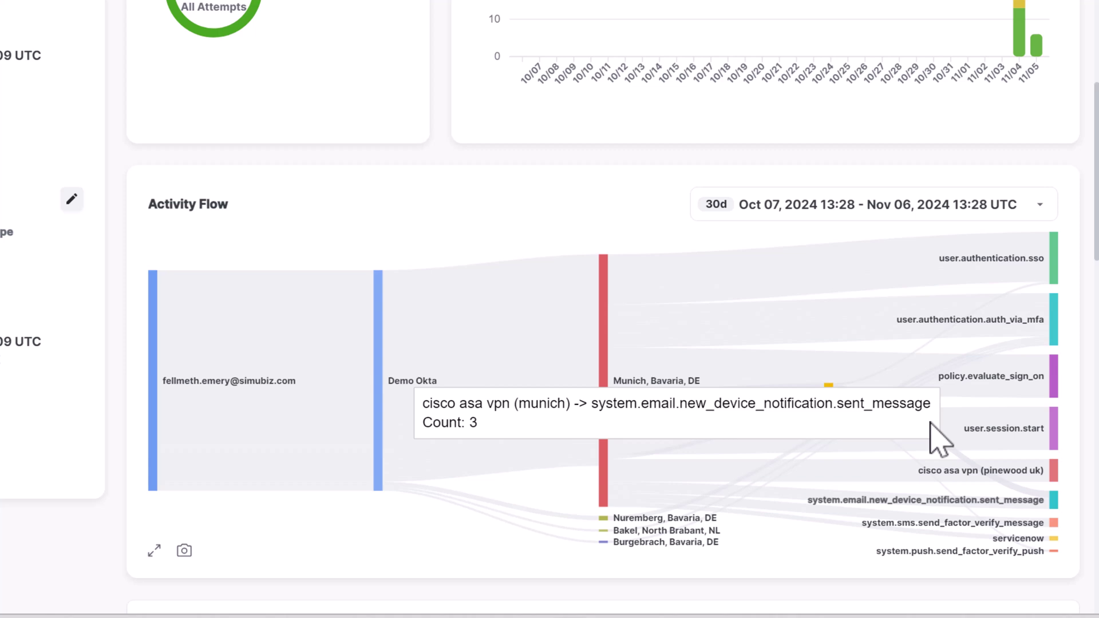
{"action": "scroll", "coordinate": [888, 435], "scroll_direction": "up", "scroll_amount": 8}
{"action": "scroll", "coordinate": [940, 513], "scroll_direction": "up", "scroll_amount": 5}
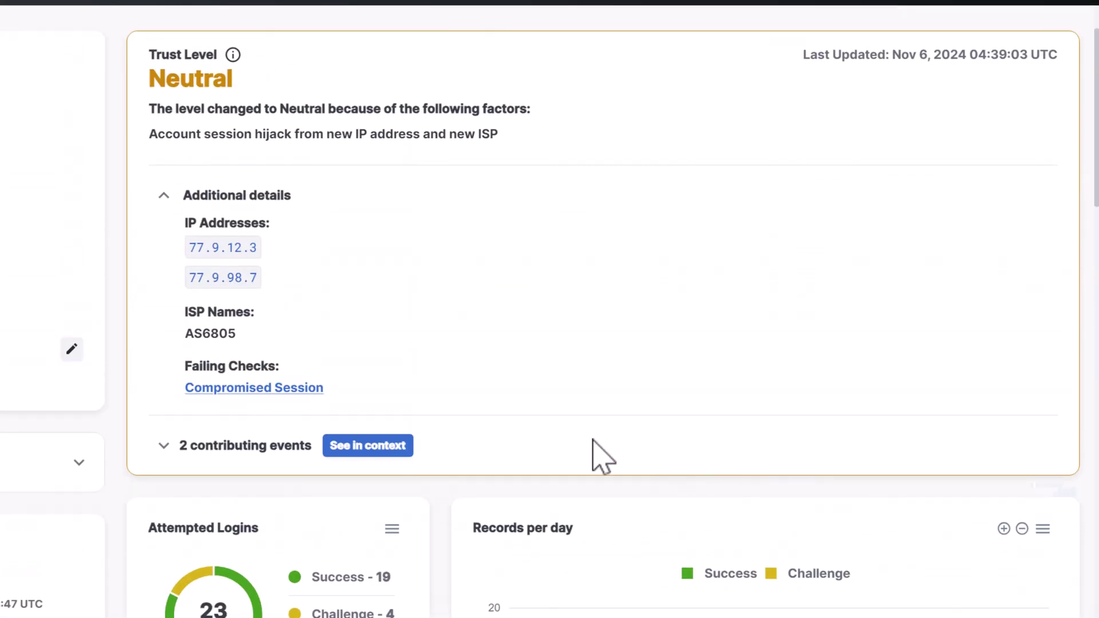
{"action": "left_click", "coordinate": [252, 479]}
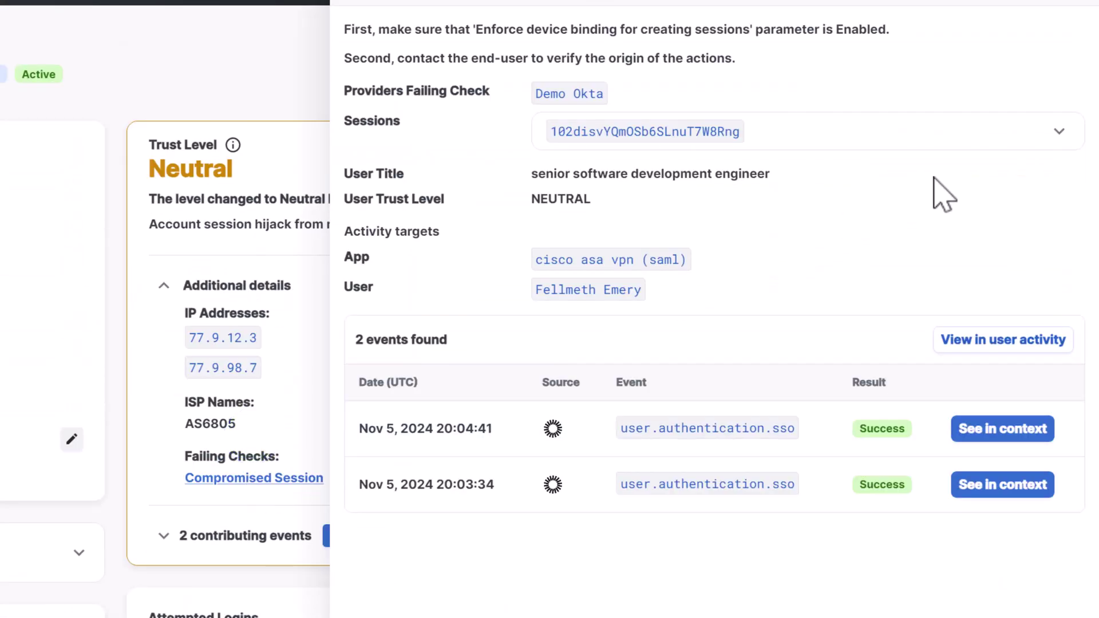
{"action": "left_click", "coordinate": [1060, 132]}
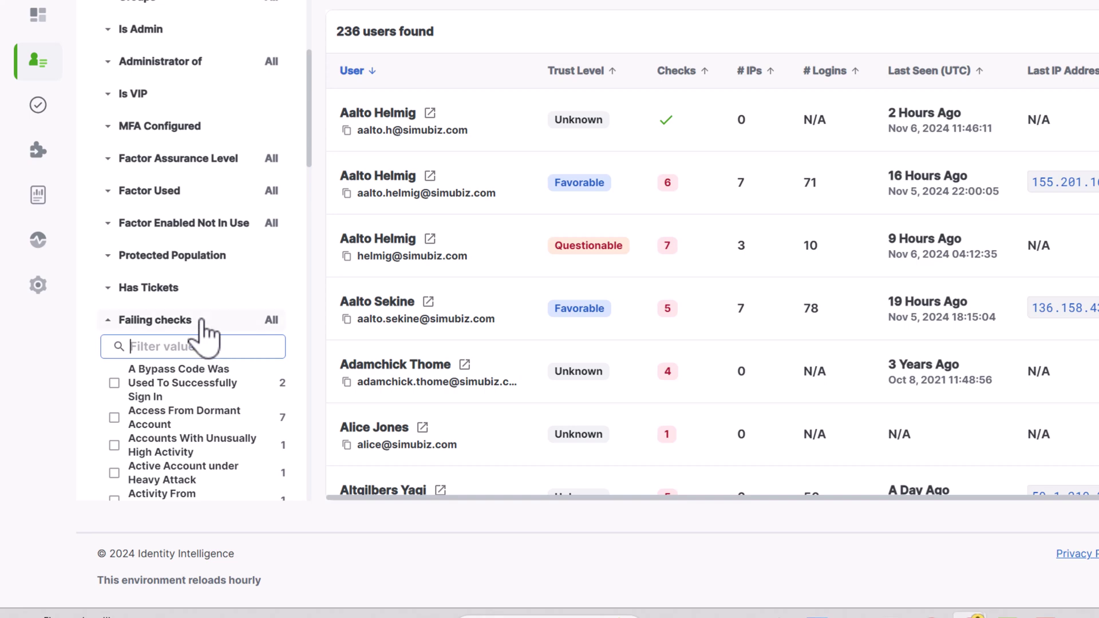
Step: Open the attacked user's Active Account under Heavy Attack check details
{"action": "scroll", "coordinate": [207, 338], "scroll_direction": "down", "scroll_amount": 2}
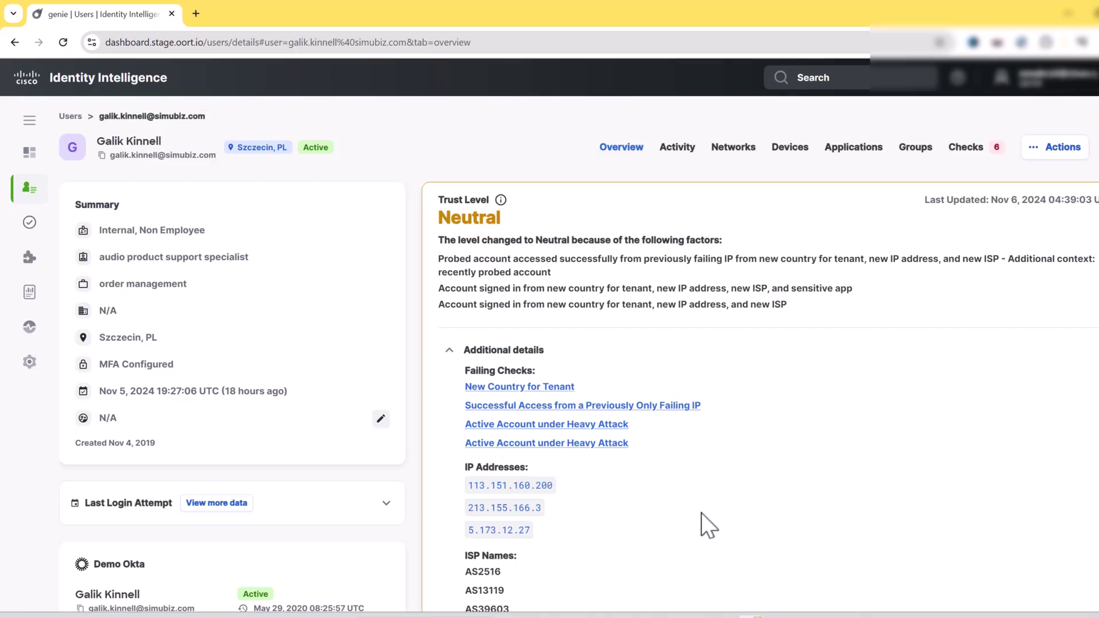
{"action": "scroll", "coordinate": [702, 513], "scroll_direction": "down", "scroll_amount": 4}
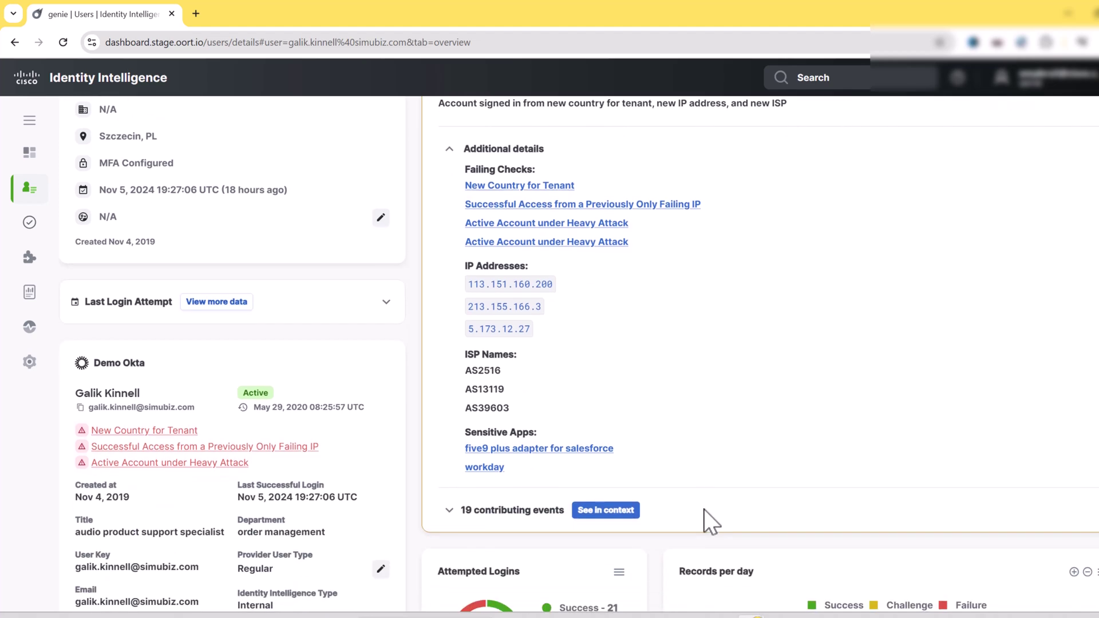
{"action": "scroll", "coordinate": [705, 512], "scroll_direction": "up", "scroll_amount": 1}
{"action": "left_click", "coordinate": [601, 226]}
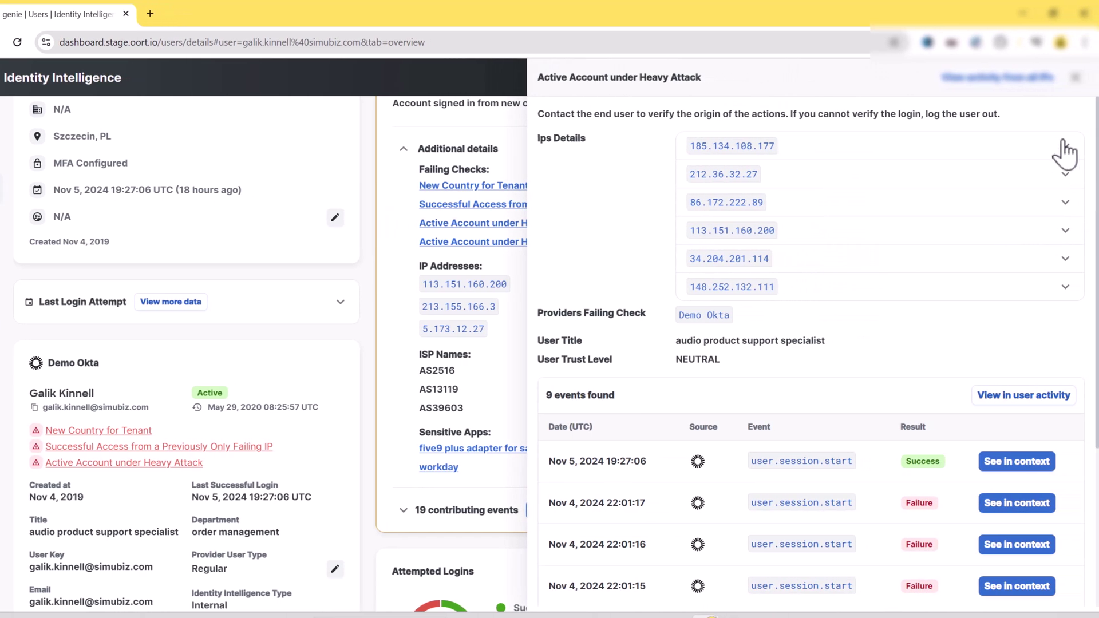
{"action": "left_click", "coordinate": [1063, 144]}
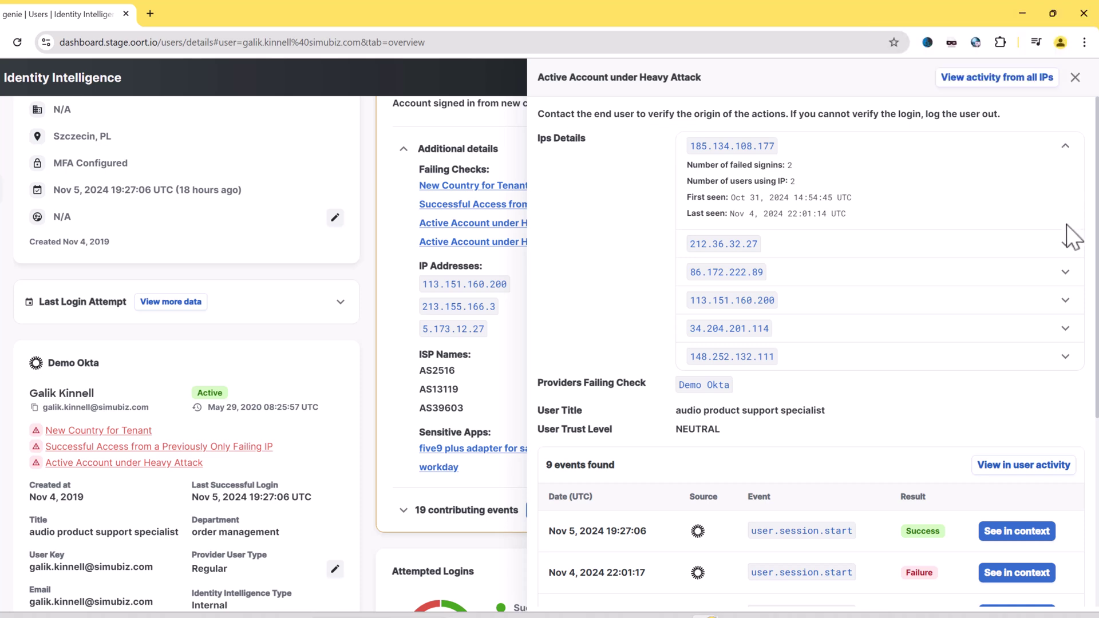
{"action": "left_click", "coordinate": [1066, 246]}
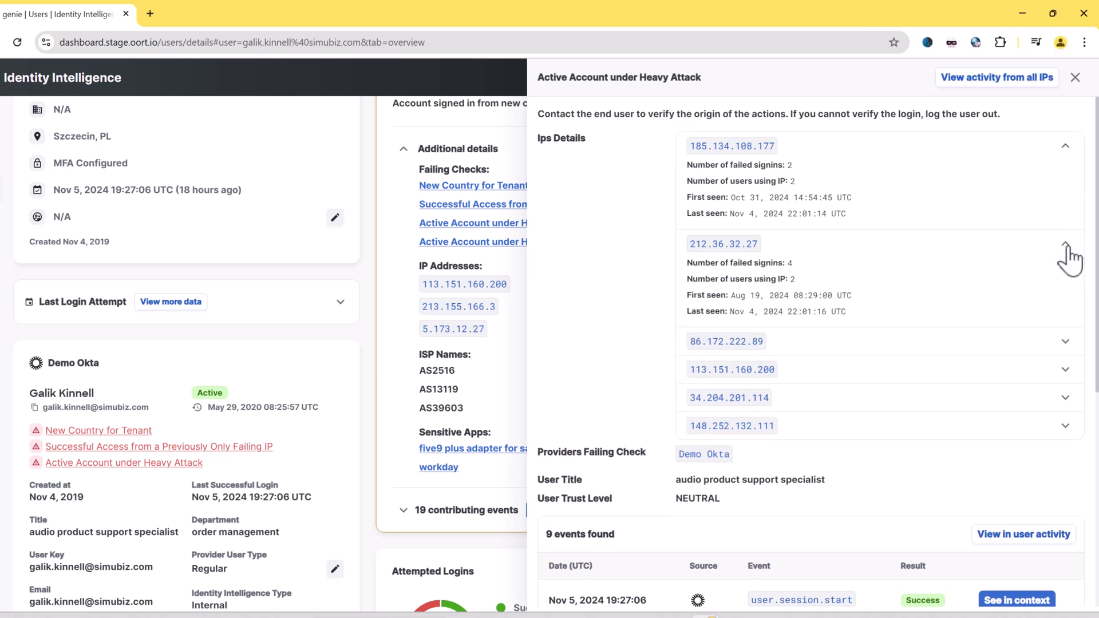
{"action": "left_click", "coordinate": [1064, 344]}
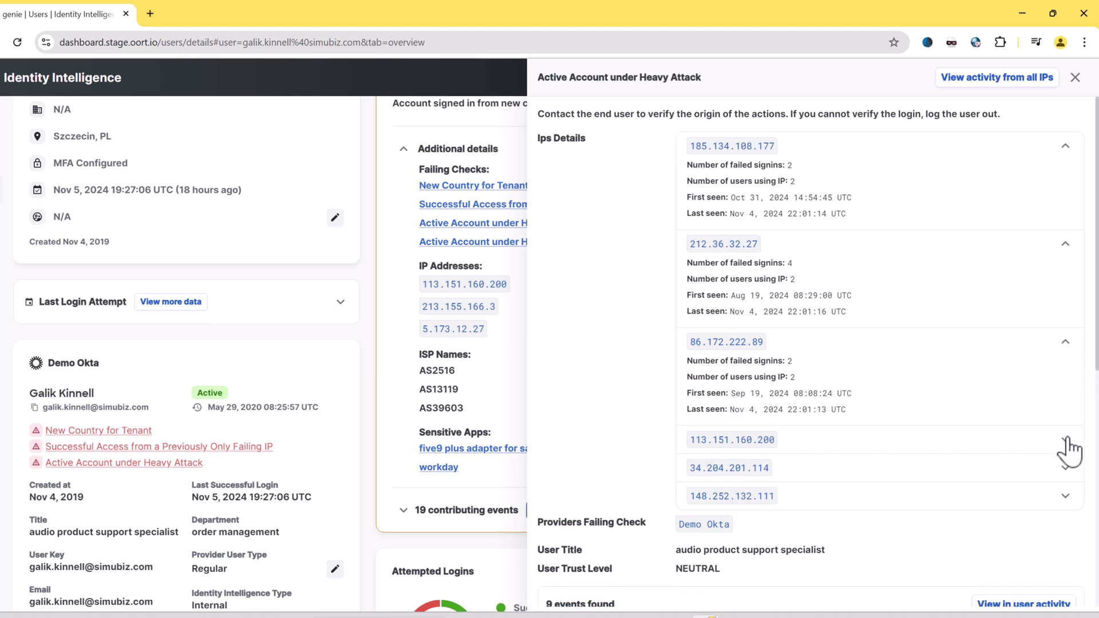
{"action": "left_click", "coordinate": [1067, 441]}
{"action": "left_click", "coordinate": [1064, 539]}
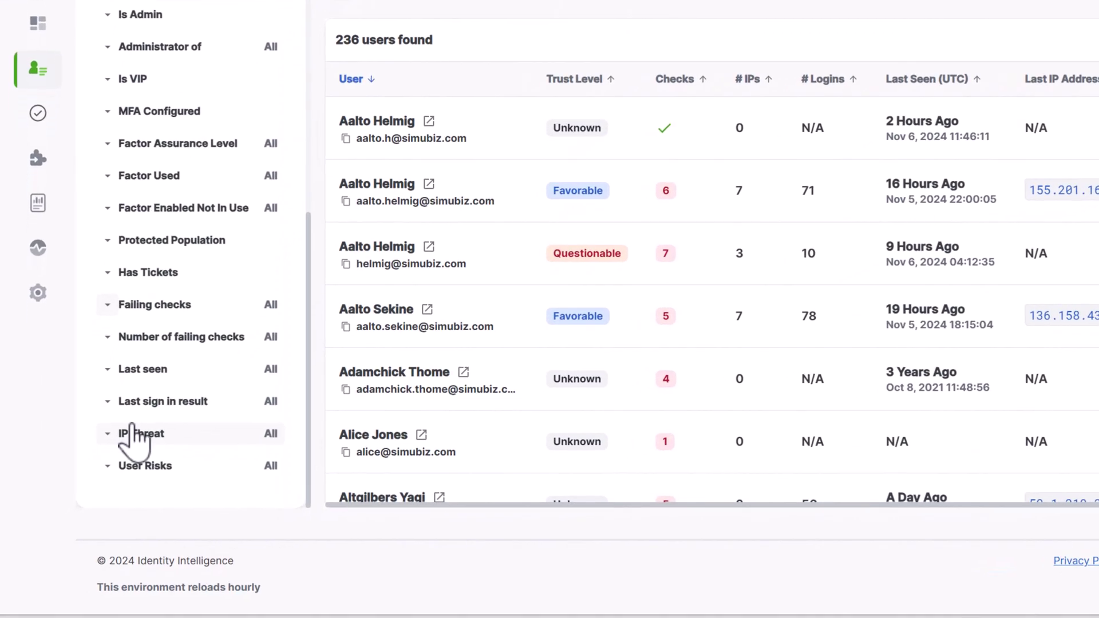
Step: Filter the users by the Password Spray IP threat, leaving two matching users
{"action": "left_click", "coordinate": [139, 427]}
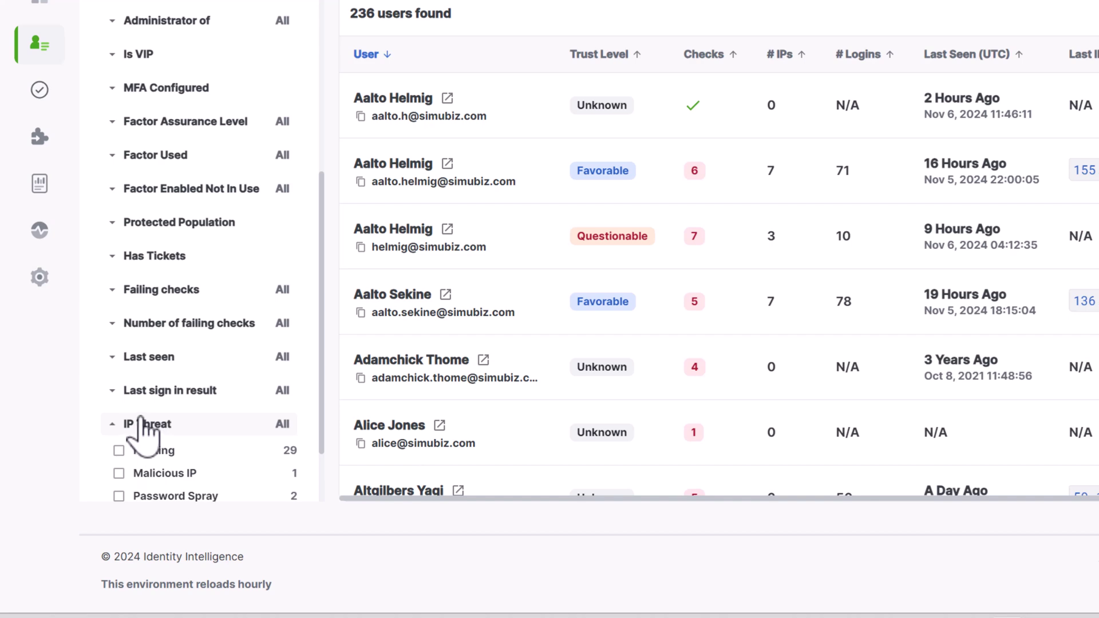
{"action": "scroll", "coordinate": [142, 435], "scroll_direction": "down", "scroll_amount": 2}
{"action": "left_click", "coordinate": [137, 408]}
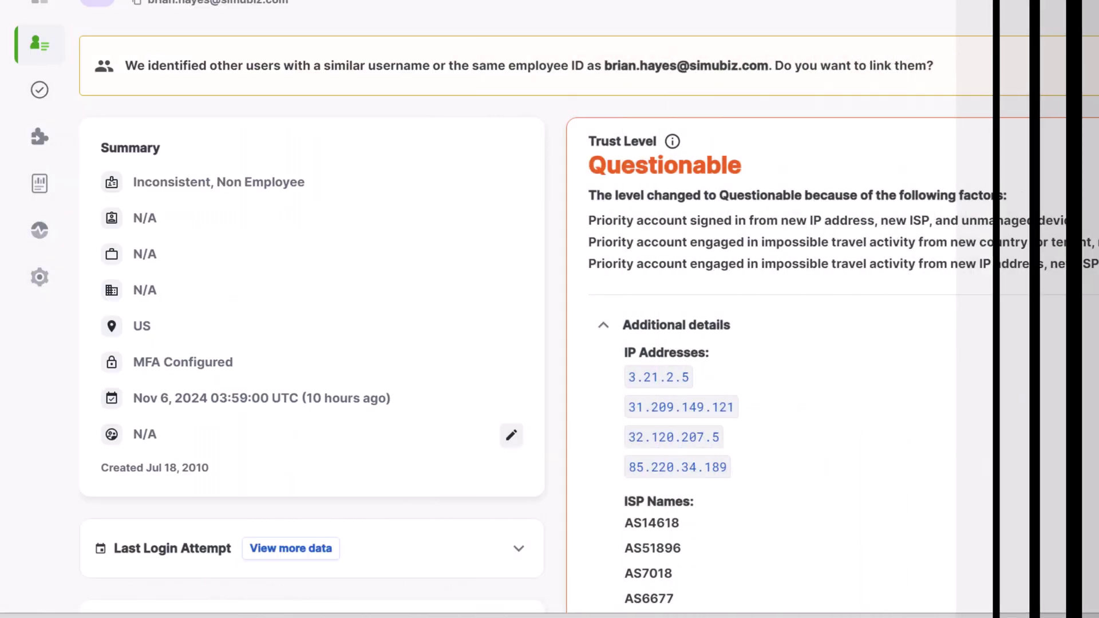
{"action": "scroll", "coordinate": [550, 344], "scroll_direction": "down", "scroll_amount": 10}
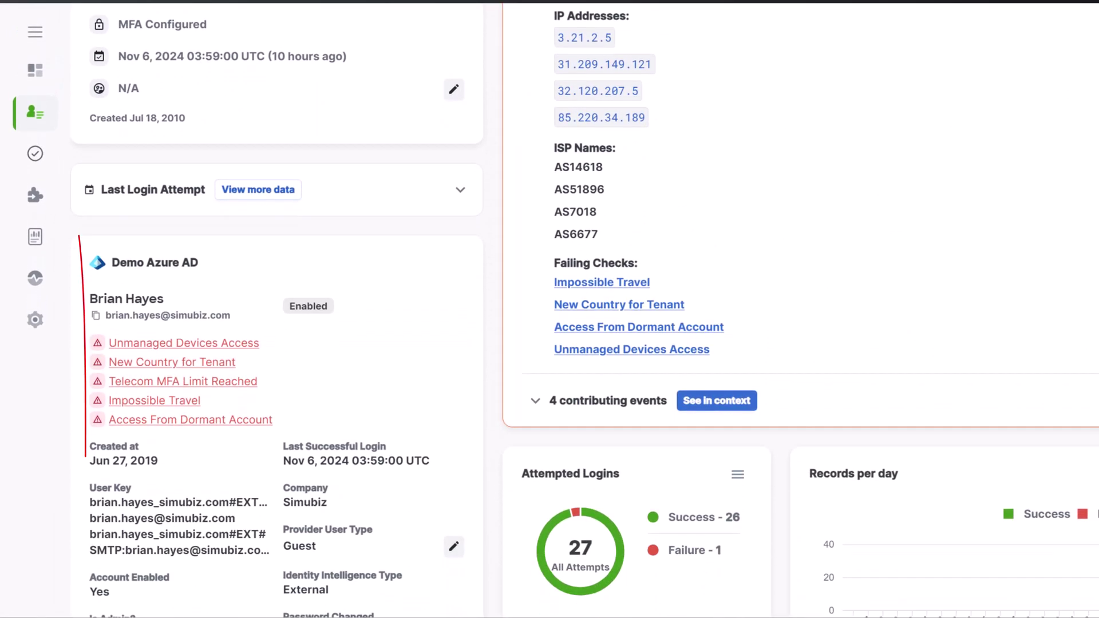